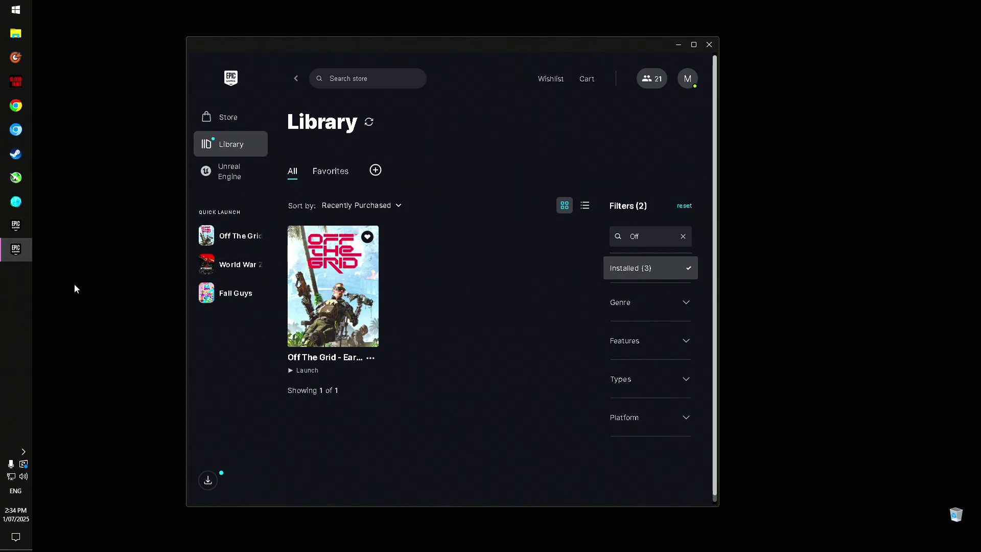
# - Right-click the desktop to bring up its options menu
pyautogui.rightClick(87, 303)
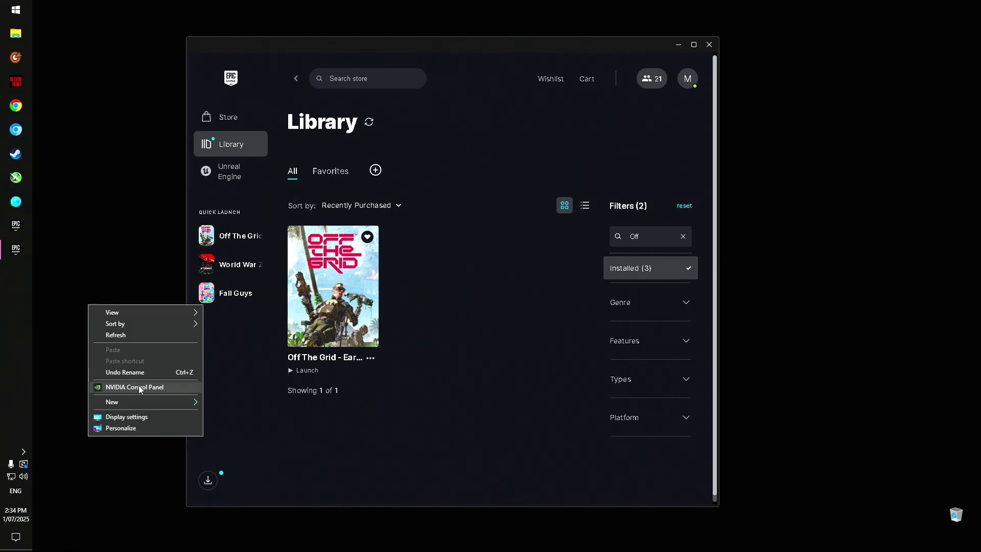
# - In Manage 3D Settings Program Settings, review Image Scaling without changes, then begin adding a program
pyautogui.click(222, 369)
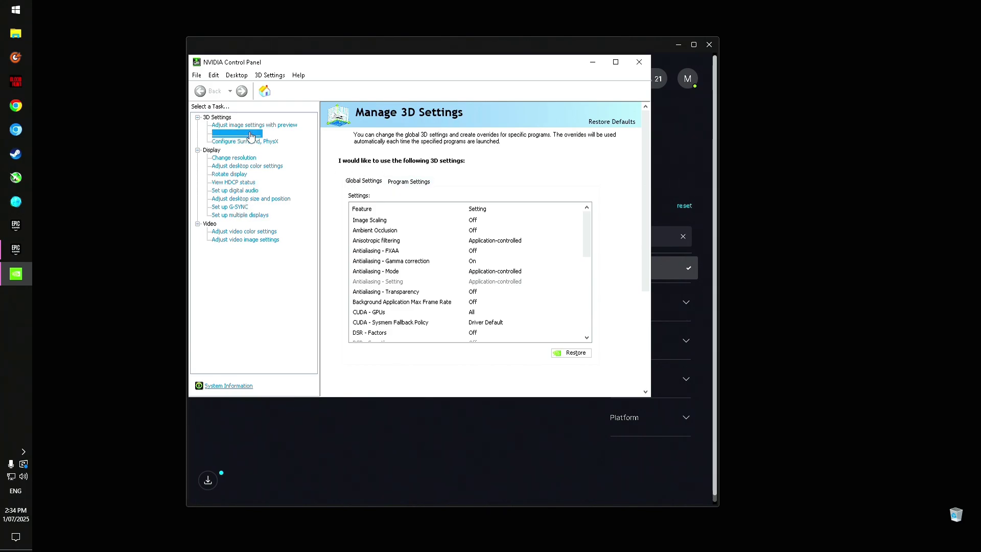
pyautogui.click(403, 183)
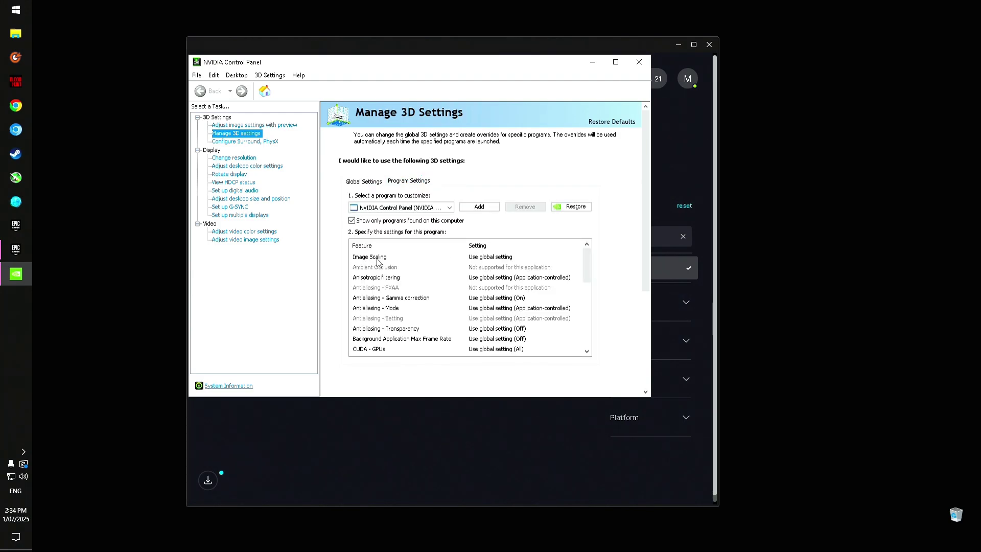
pyautogui.click(492, 258)
pyautogui.click(492, 259)
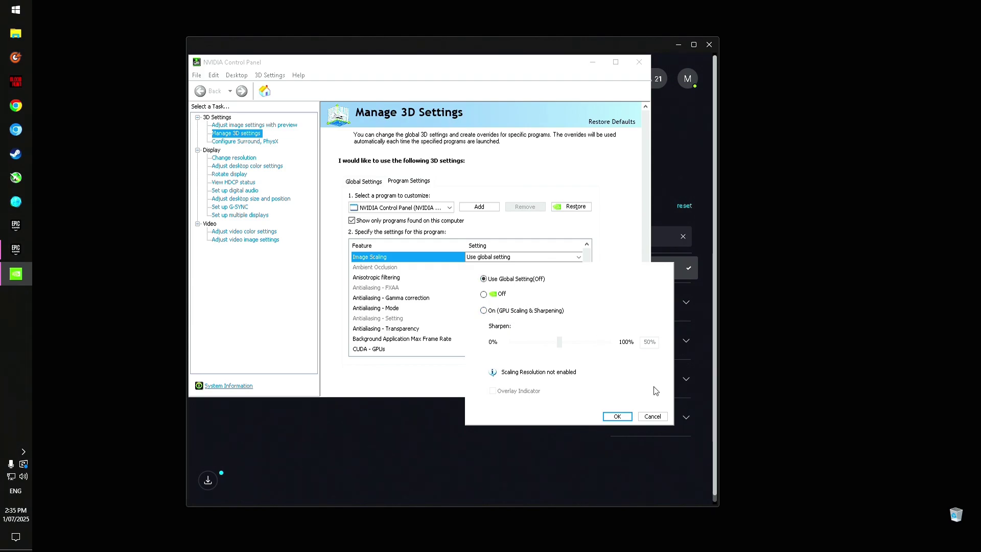
pyautogui.click(649, 416)
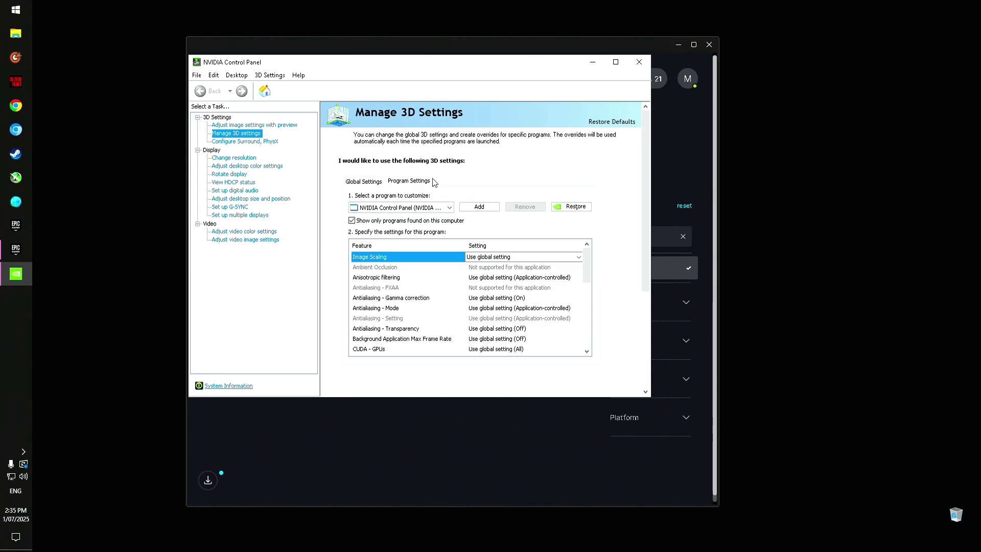
pyautogui.click(479, 207)
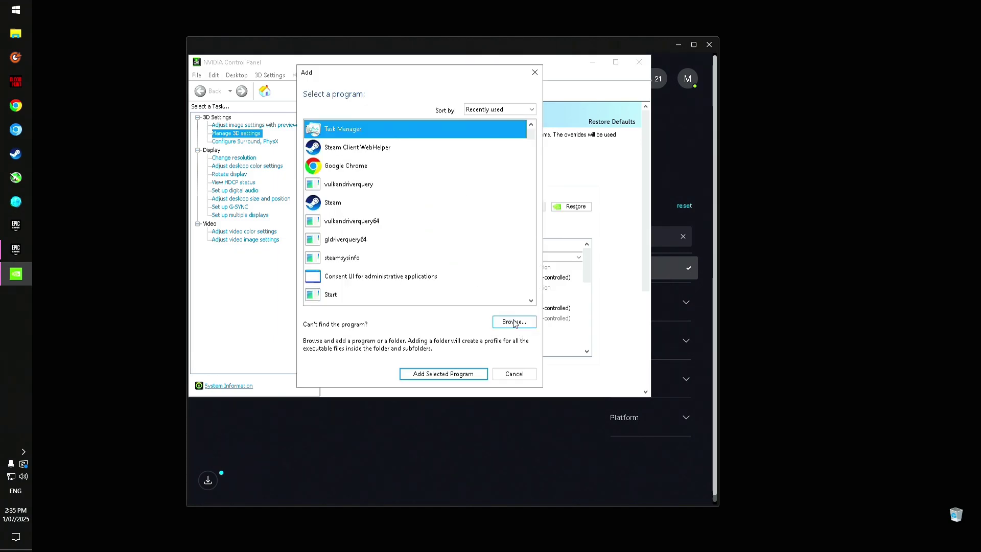
# - Open Off The Grid's install folder C:\Epic\OffTheGridLRLT8 from its Manage options in the Epic library
pyautogui.click(373, 452)
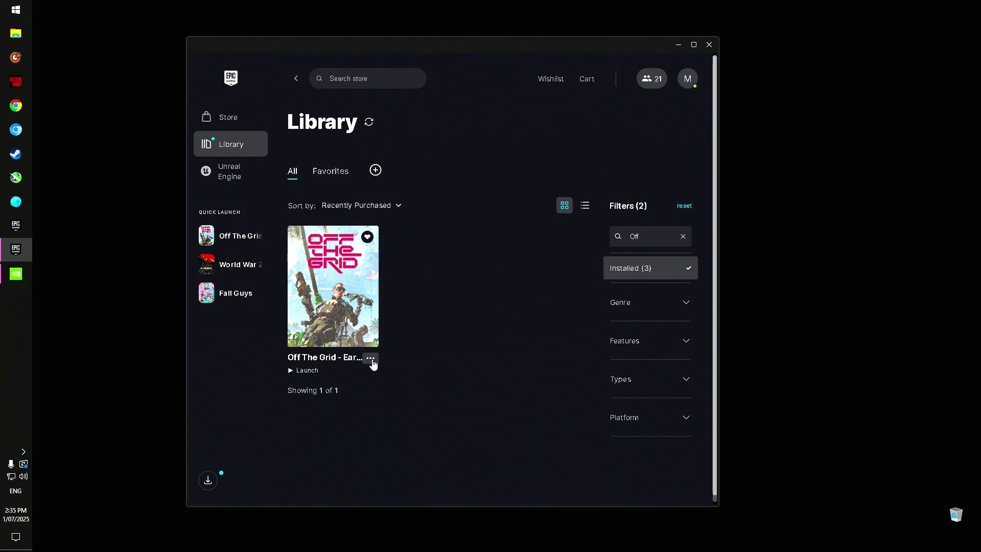
pyautogui.click(370, 360)
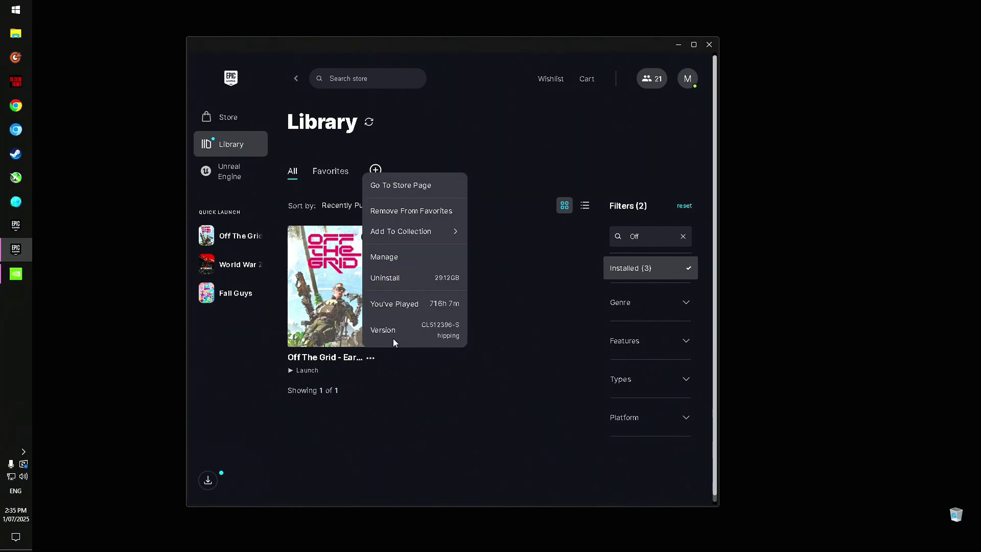
pyautogui.click(392, 258)
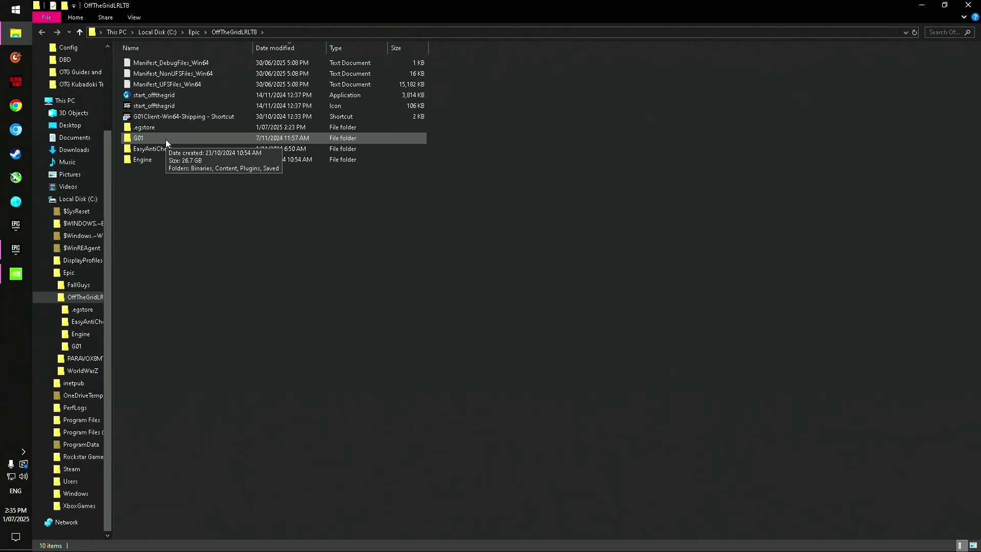
# - Go into G01\Binaries\Win64 and select G01Client-Win64-Shipping
pyautogui.doubleClick(165, 138)
pyautogui.doubleClick(165, 65)
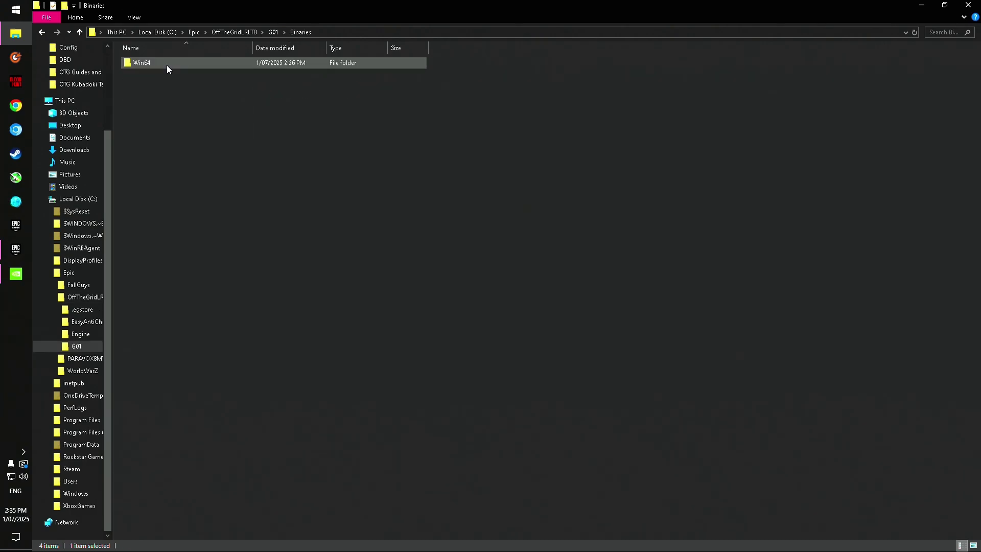
pyautogui.doubleClick(167, 65)
pyautogui.click(178, 94)
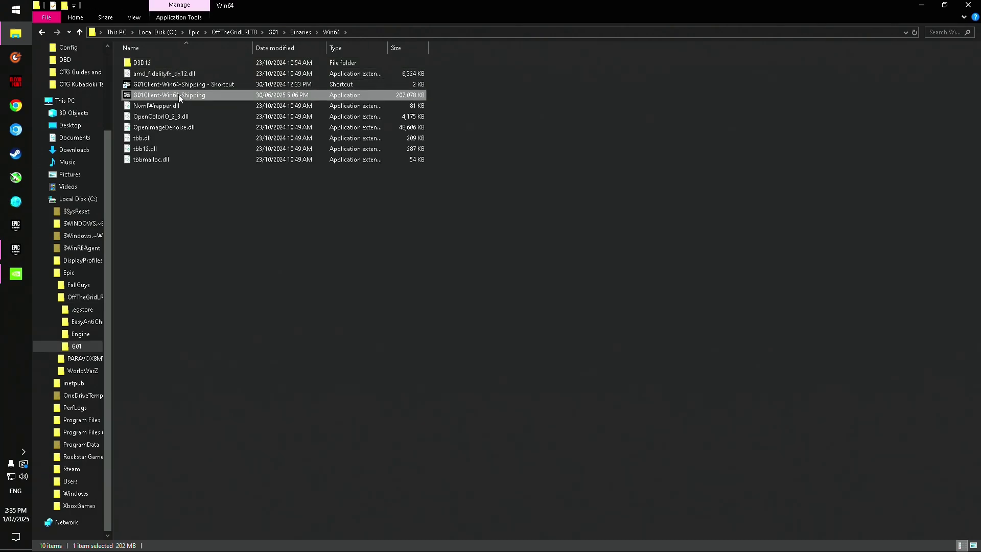
# - Copy the Win64 folder path, close File Explorer, and return to NVIDIA Control Panel
pyautogui.click(368, 32)
pyautogui.rightClick(368, 32)
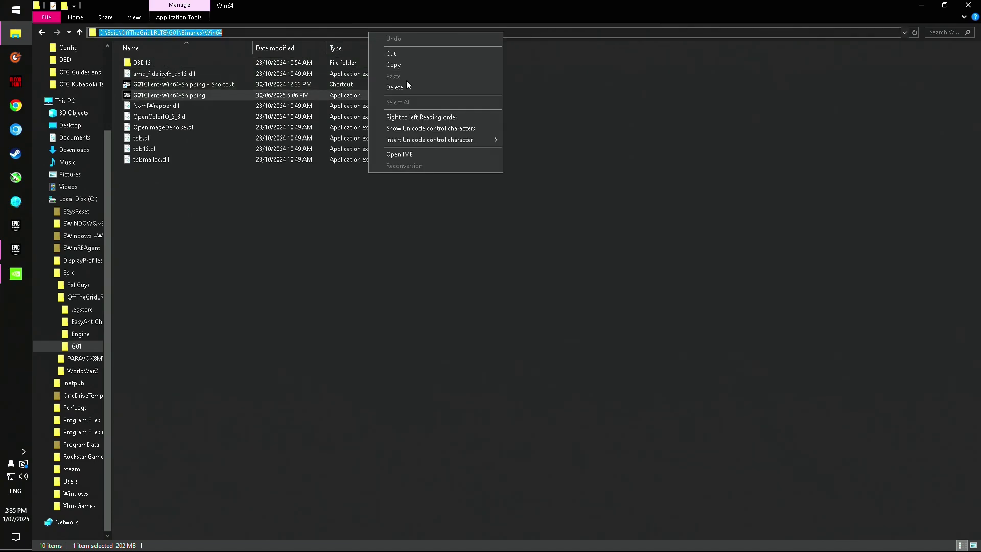
pyautogui.click(402, 65)
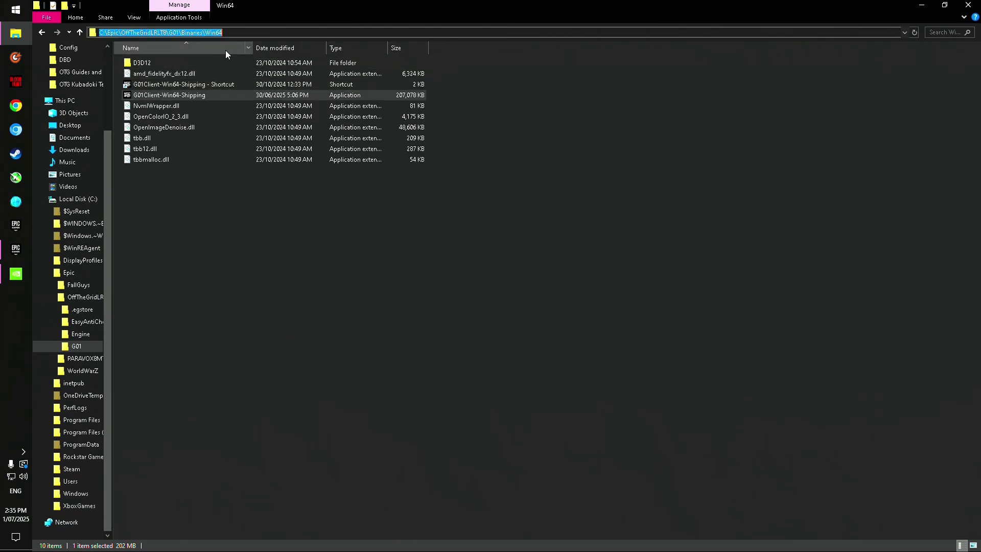
pyautogui.click(968, 4)
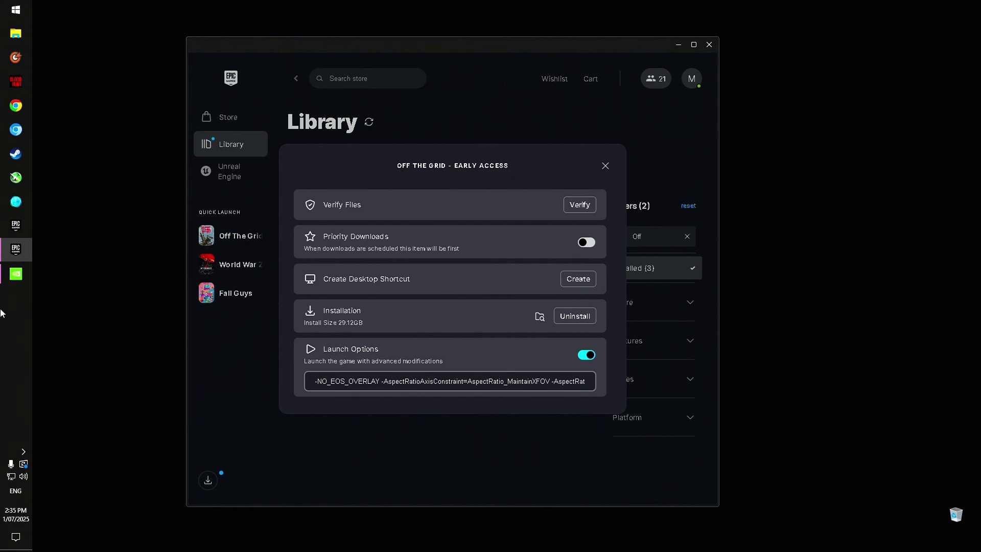
pyautogui.click(16, 274)
# - Paste the copied Win64 folder path into the program file browser to navigate there
pyautogui.click(501, 321)
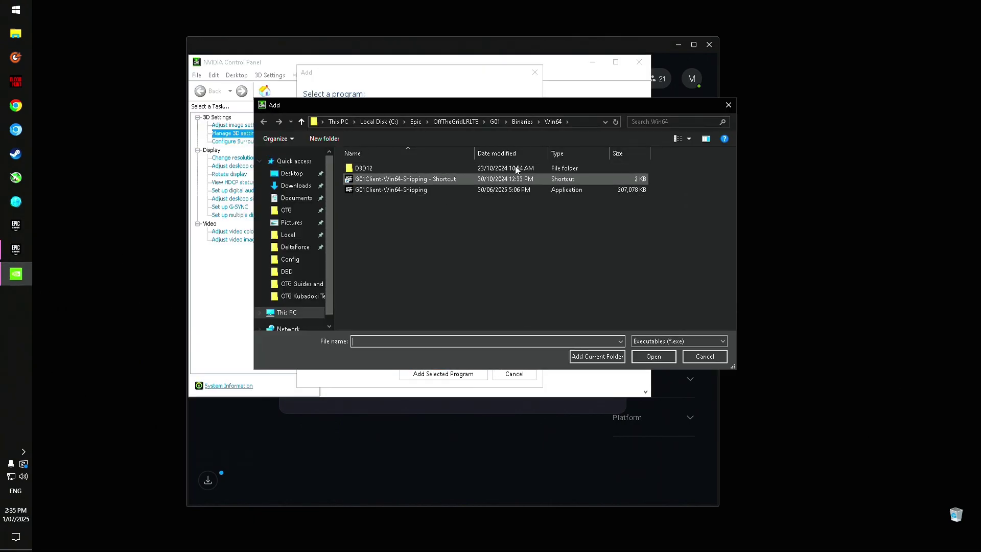
pyautogui.click(573, 124)
pyautogui.rightClick(572, 125)
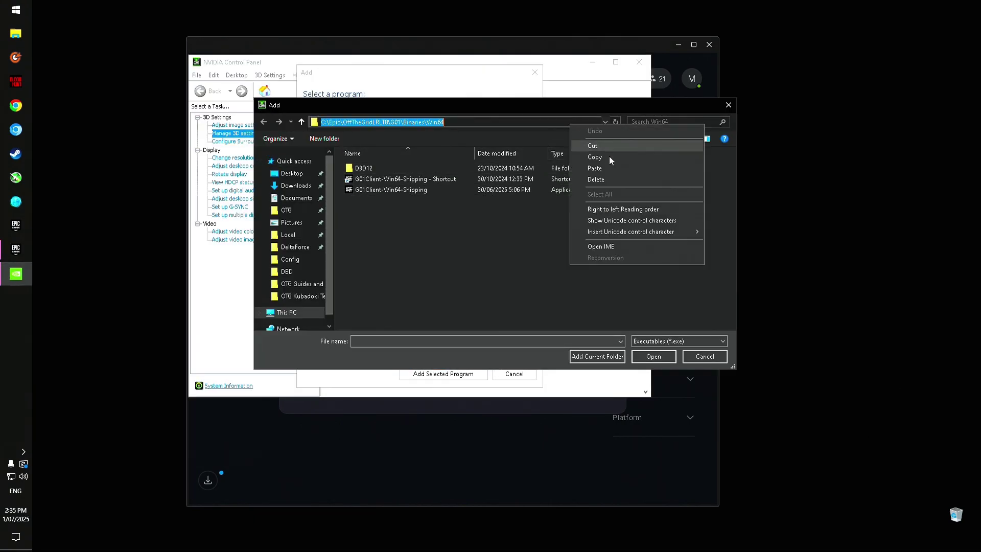
pyautogui.click(609, 170)
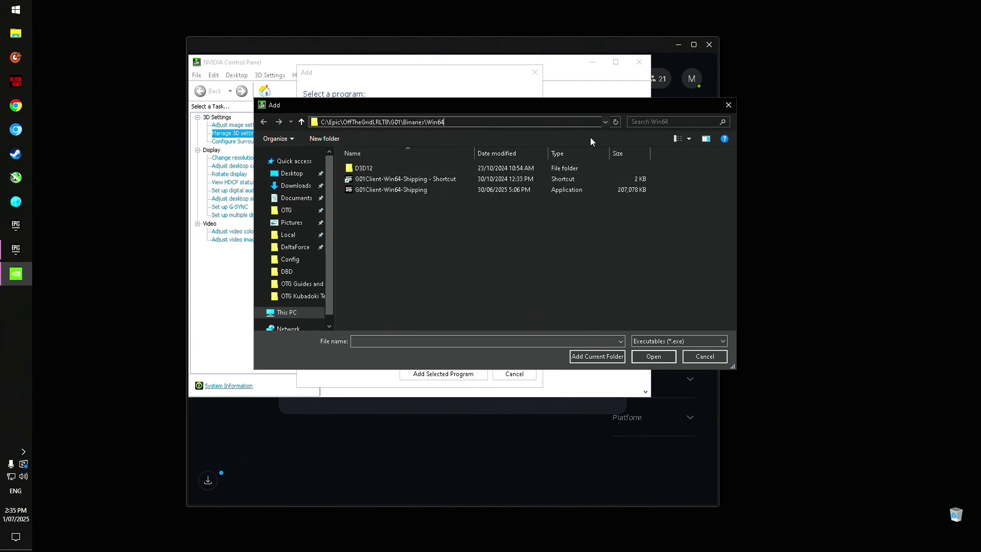
pyautogui.press('Escape')
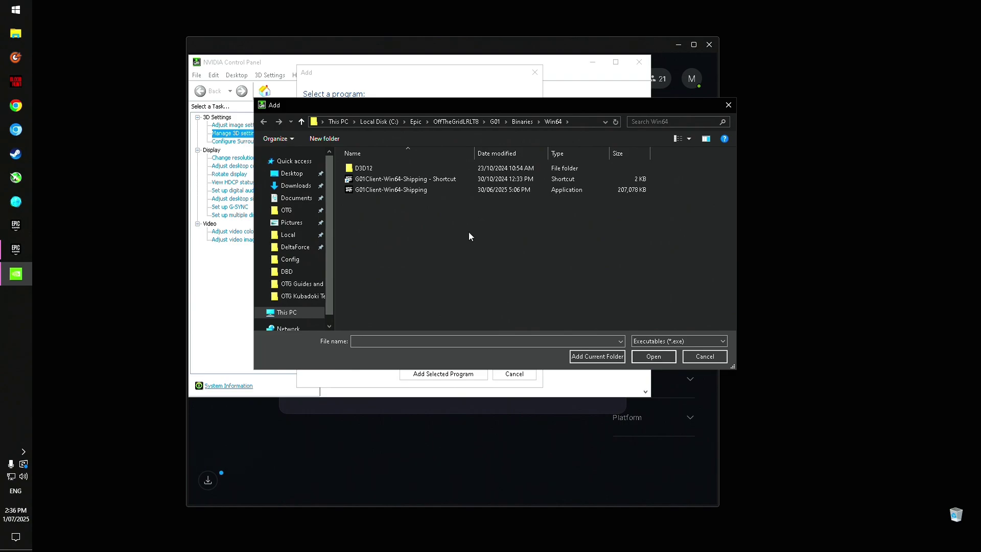
# - Add G01Client-Win64-Shipping to Program Settings and close NVIDIA Control Panel
pyautogui.click(411, 192)
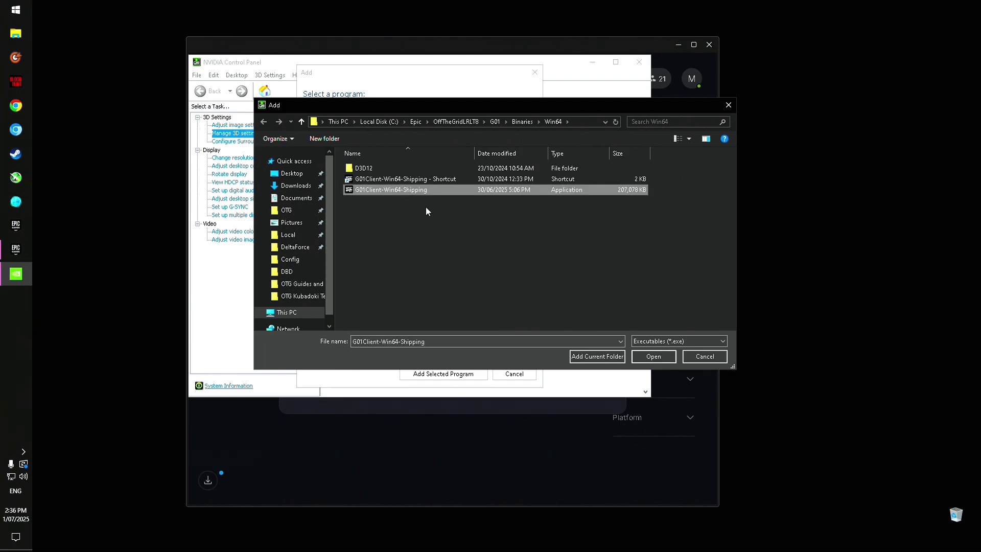
pyautogui.click(642, 358)
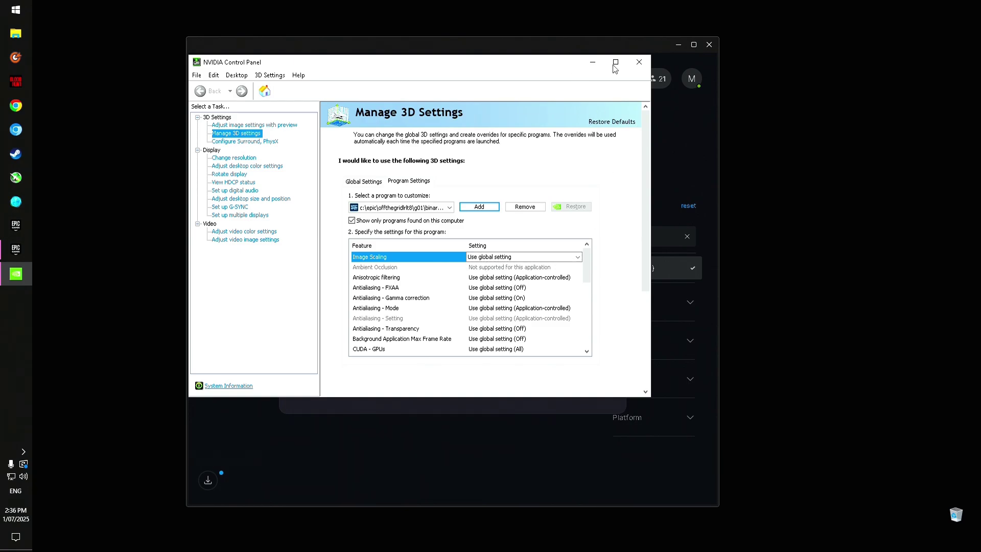
pyautogui.click(639, 62)
# - Open Registry Editor and set EnableGR535 to 0 under nvlddmkm\Parameters\FTS
pyautogui.press('Escape')
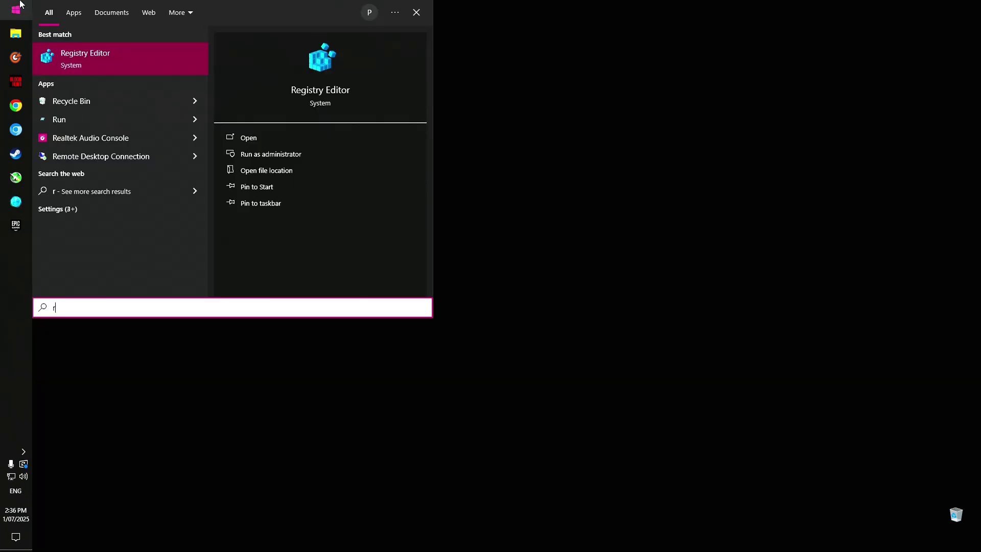
pyautogui.press('BackSpace')
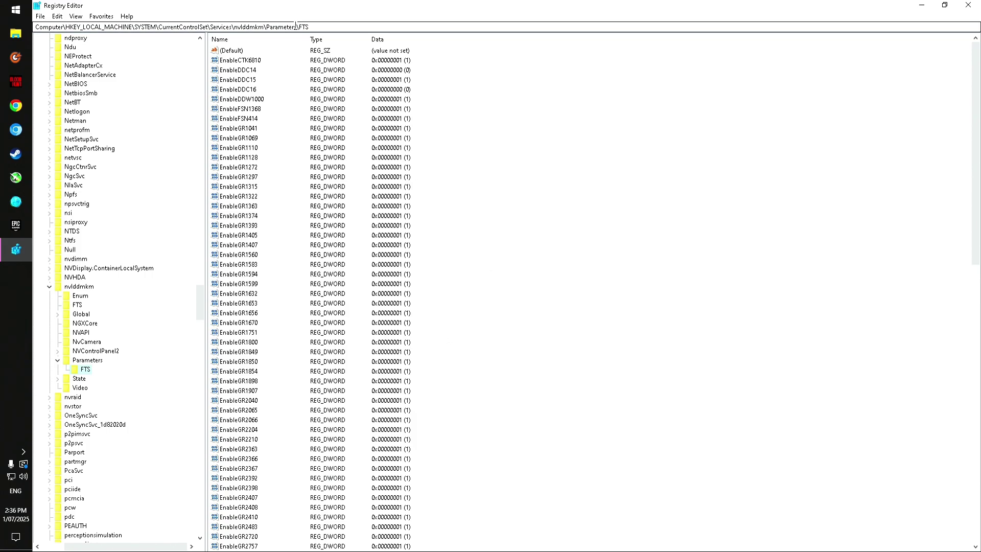
pyautogui.moveTo(311, 27); pyautogui.dragTo(21, 26)
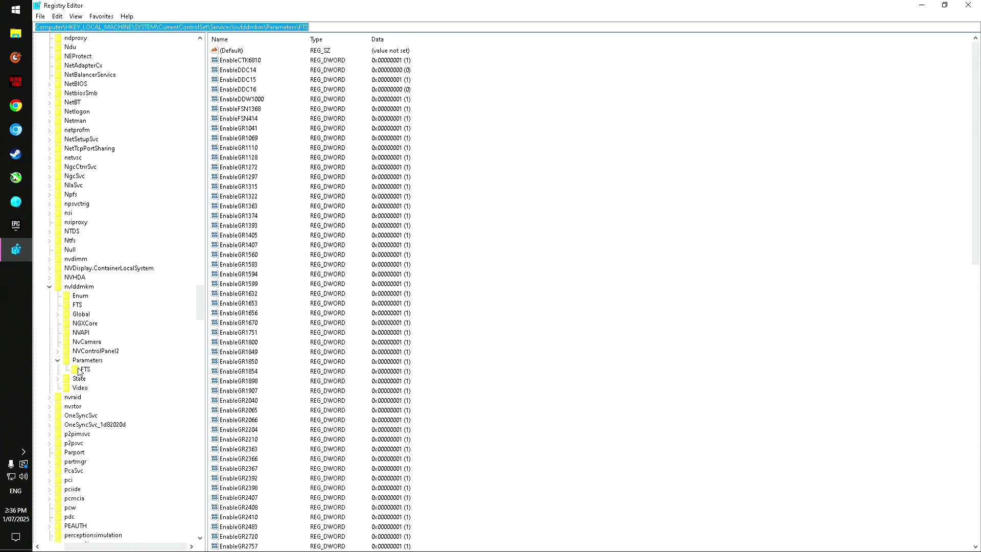
pyautogui.click(239, 282)
pyautogui.scroll(-19, 242, 306)
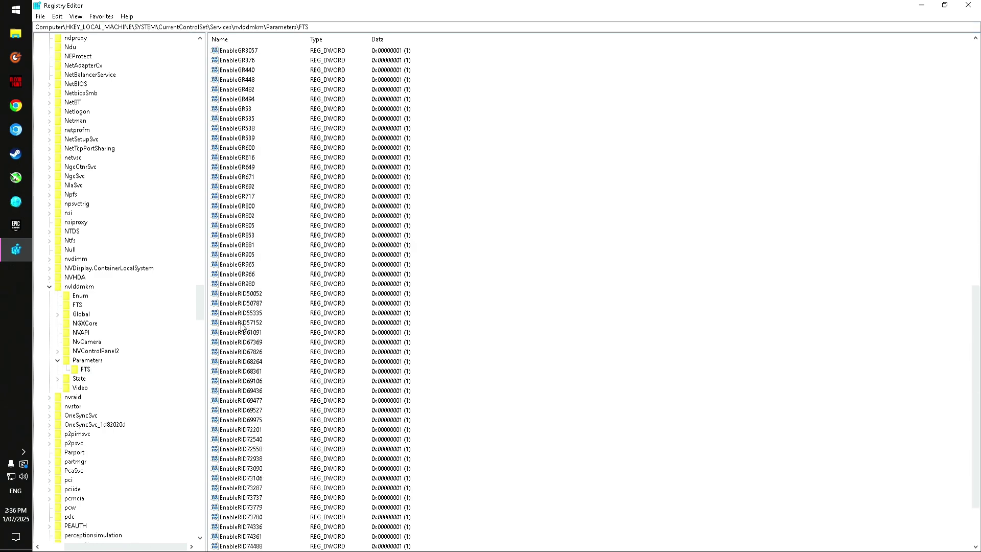
pyautogui.scroll(5, 245, 330)
pyautogui.scroll(5, 244, 348)
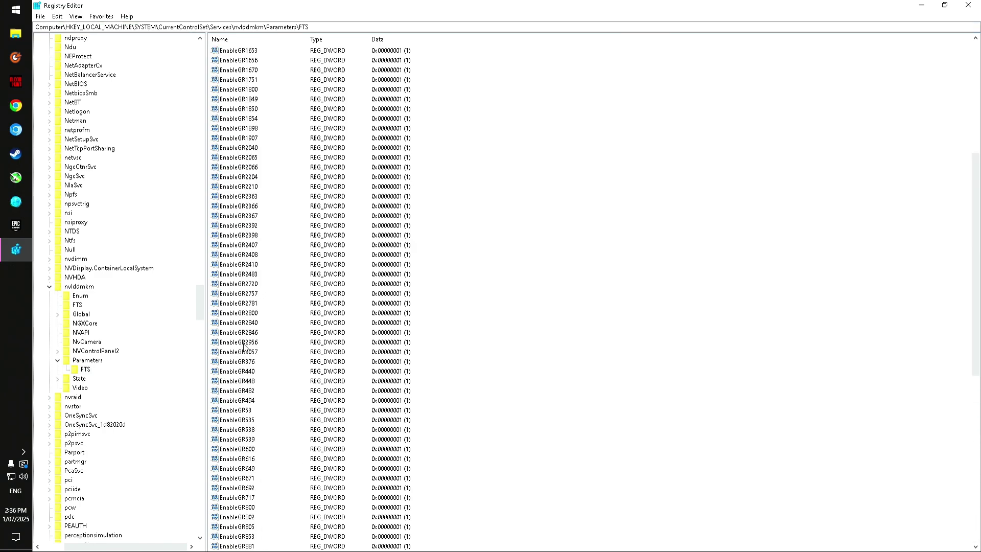
pyautogui.scroll(-5, 243, 348)
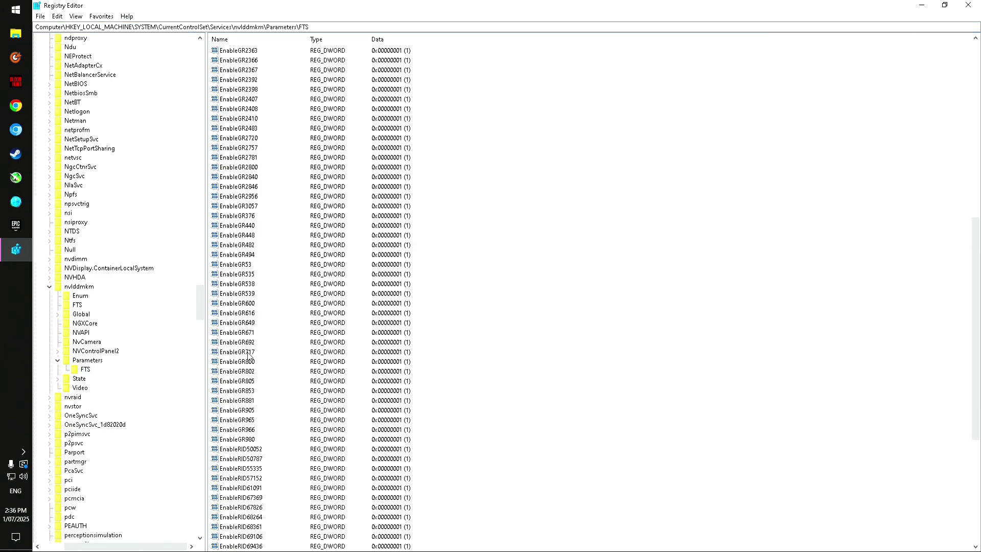
pyautogui.doubleClick(246, 276)
pyautogui.press('BackSpace')
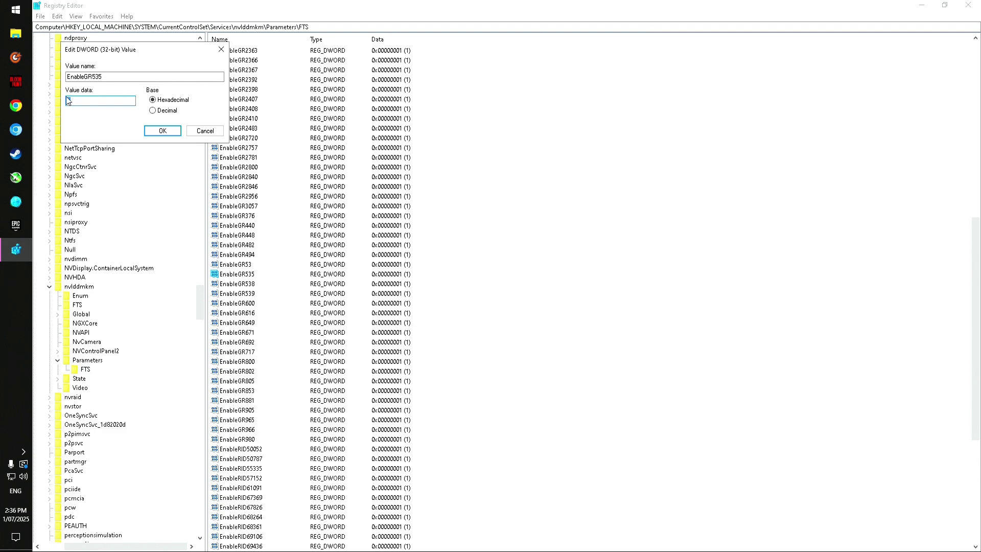
pyautogui.click(156, 131)
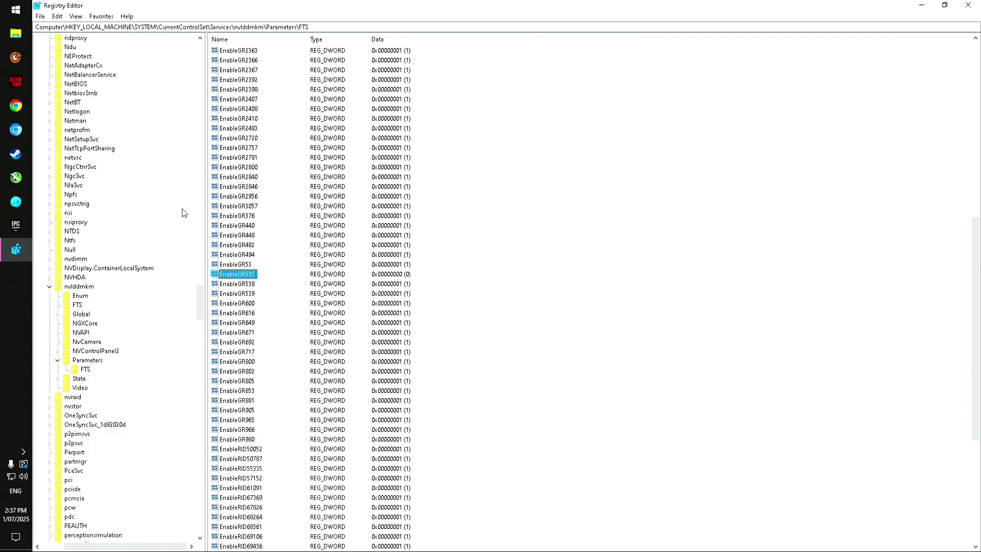
# - Set EnableGR535 to 0 under the nvlddmkm\FTS key as well
pyautogui.click(75, 305)
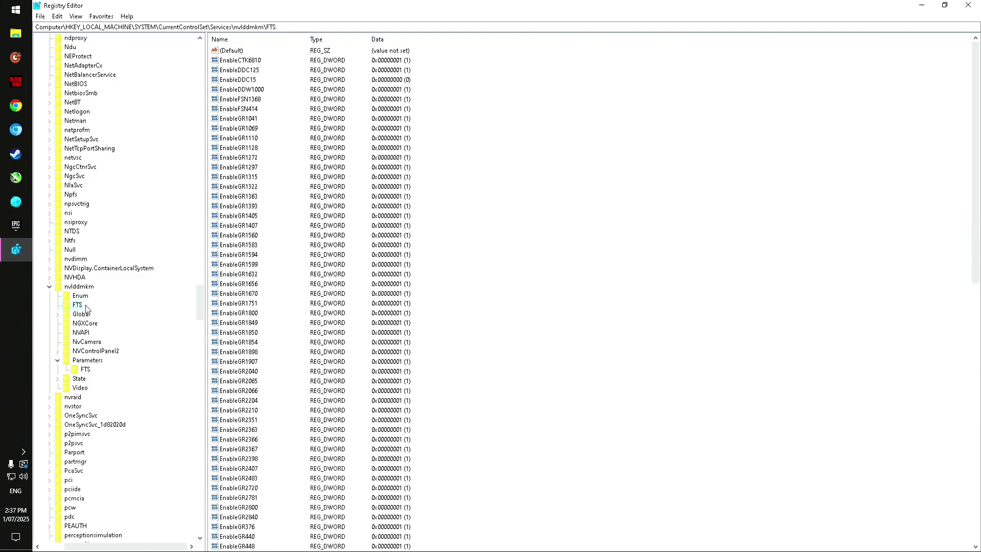
pyautogui.press('Tab')
pyautogui.scroll(-11, 264, 290)
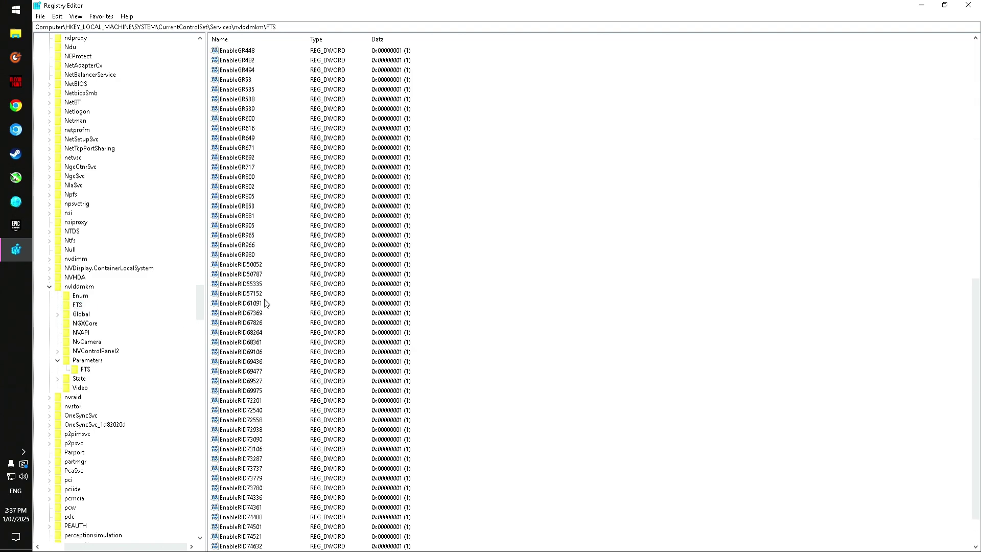
pyautogui.doubleClick(248, 265)
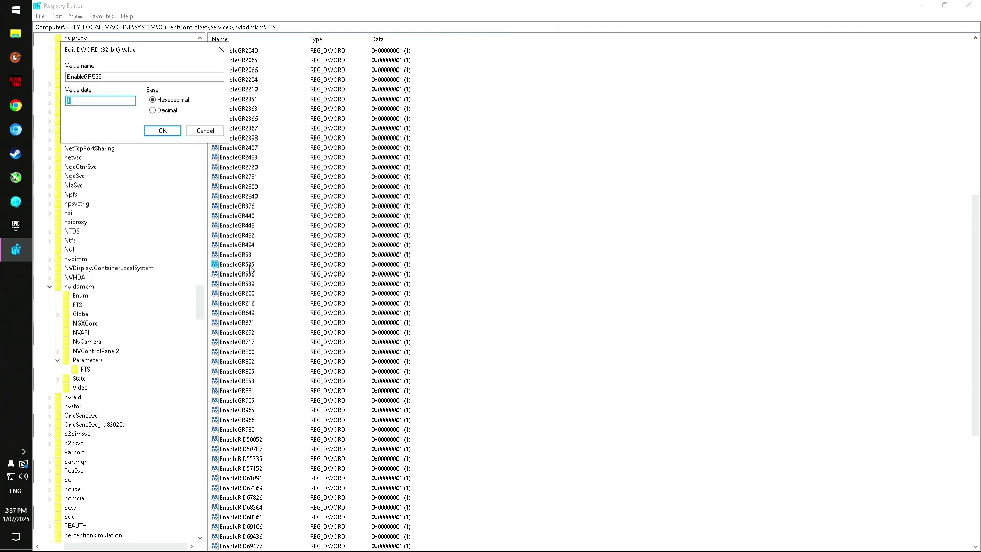
pyautogui.write('0')
pyautogui.click(164, 131)
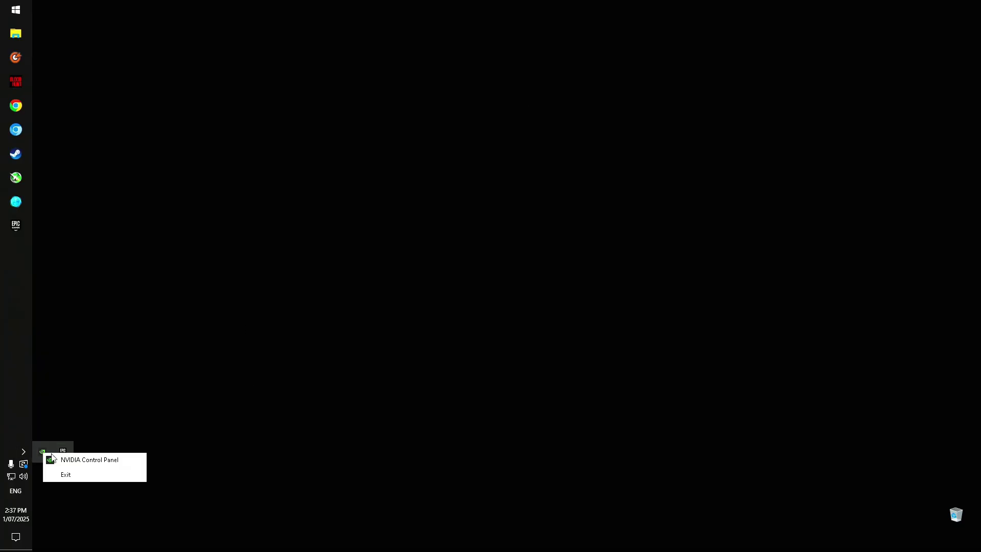
# - Relaunch NVIDIA Control Panel and open the game's Image Sharpening options, showing Sharpen 0.45
pyautogui.click(82, 460)
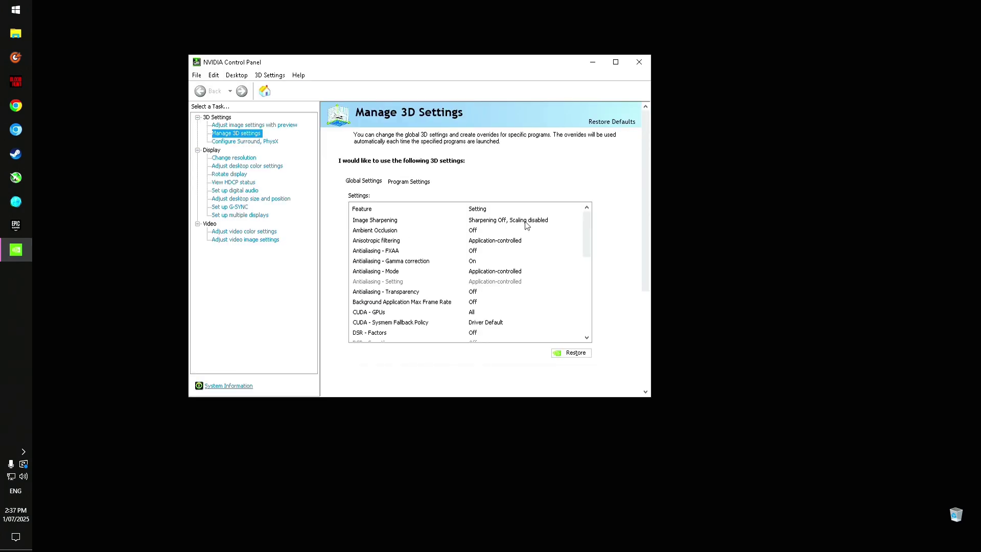
pyautogui.click(409, 181)
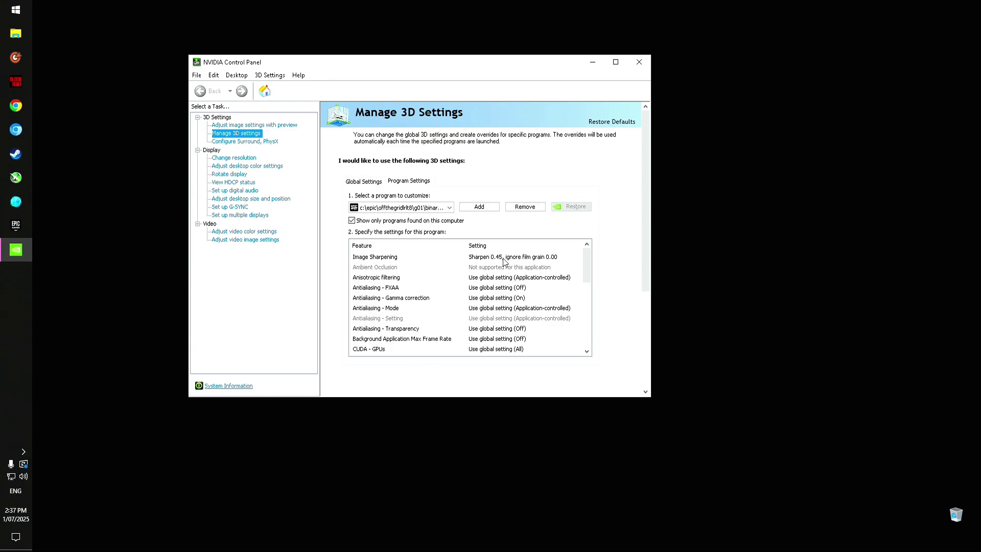
pyautogui.click(504, 261)
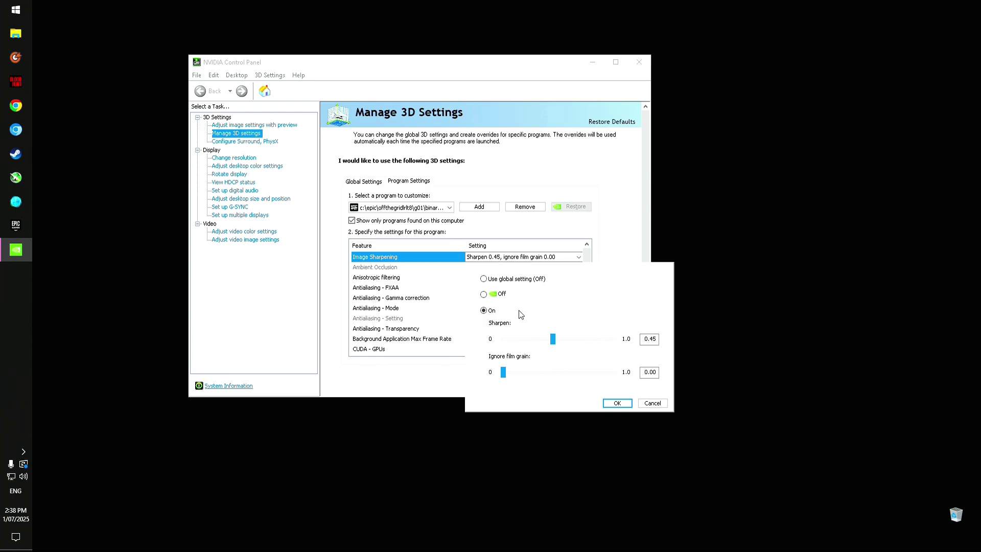
# - Drag the Sharpen slider up to 0.70, leaving ignore film grain at 0.00
pyautogui.moveTo(556, 341); pyautogui.dragTo(585, 351)
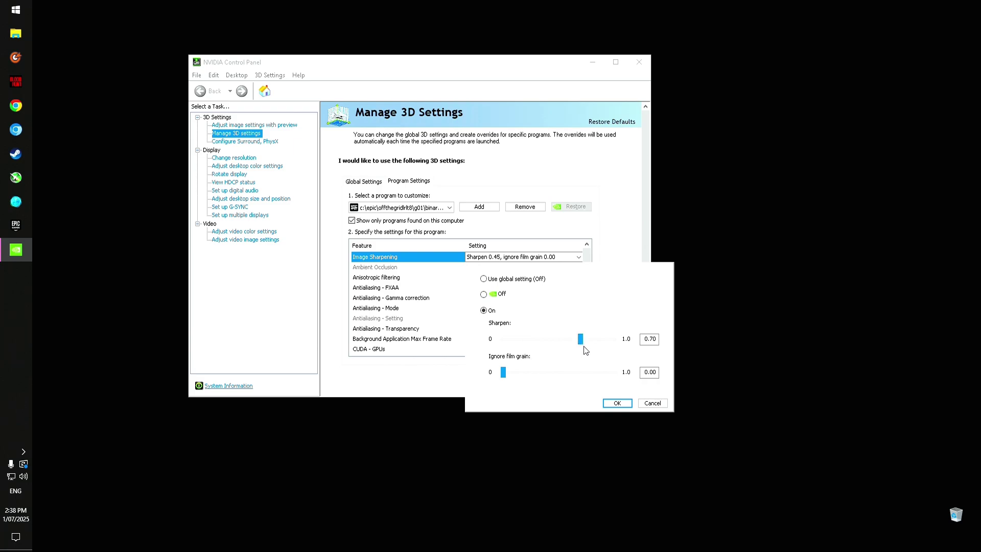